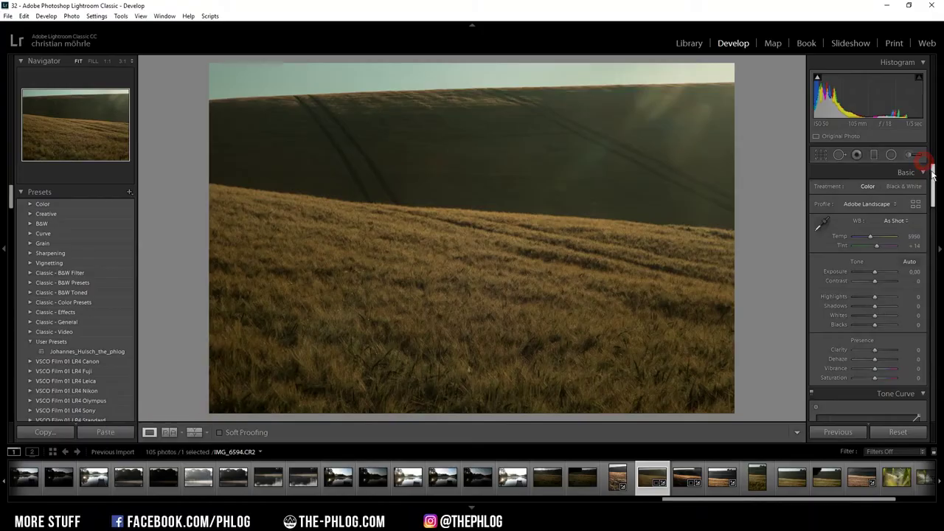
Enable lens profile corrections and remove chromatic aberration in Lens Corrections.
{"action": "left_click_drag", "start_coordinate": [934, 176], "coordinate": [934, 303]}
{"action": "left_click", "coordinate": [875, 274]}
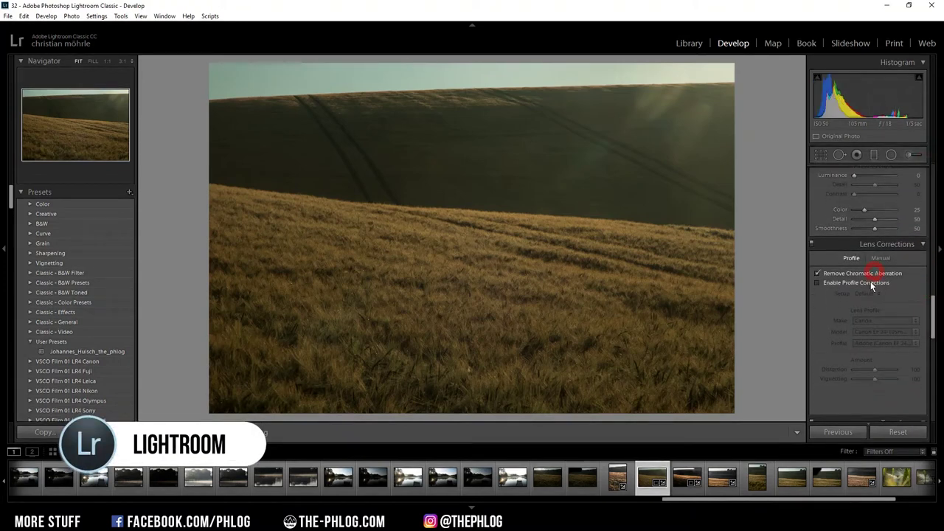
{"action": "left_click", "coordinate": [932, 302]}
{"action": "left_click_drag", "start_coordinate": [933, 303], "coordinate": [931, 403]}
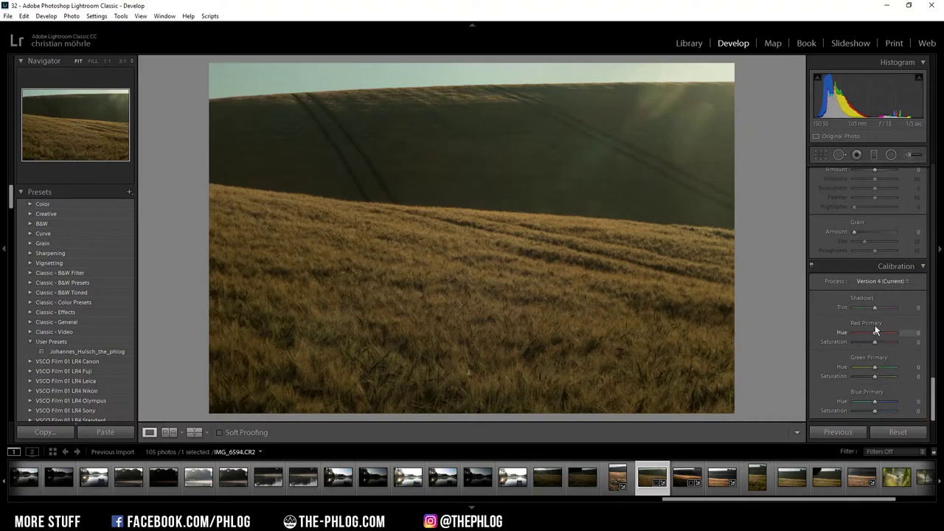
Set calibration hues to Red +26, Green +33 and Blue -7, toggling calibration to compare.
{"action": "left_click_drag", "start_coordinate": [881, 337], "coordinate": [881, 336]}
{"action": "mouse_move", "coordinate": [875, 366]}
{"action": "left_mouse_down"}
{"action": "mouse_move", "coordinate": [883, 370]}
{"action": "mouse_move", "coordinate": [874, 406]}
{"action": "left_mouse_up"}
{"action": "left_click", "coordinate": [811, 267]}
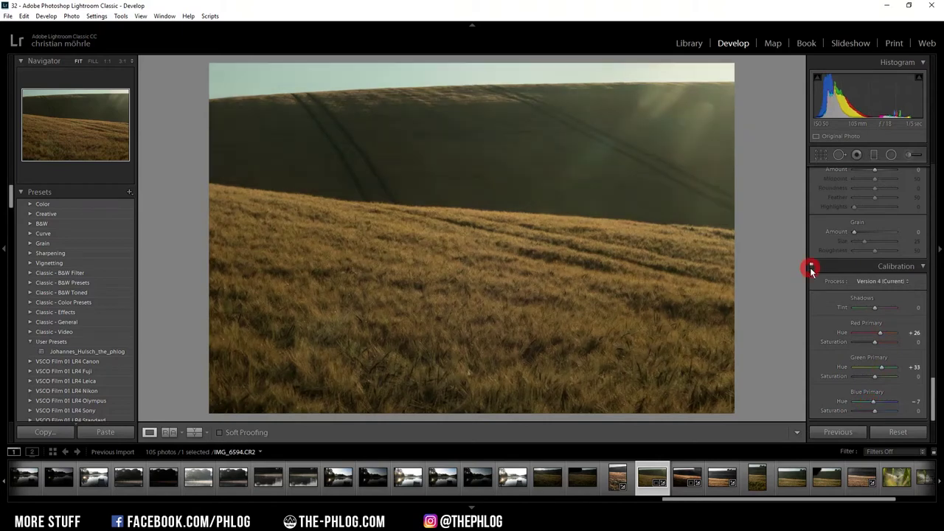
{"action": "left_click", "coordinate": [811, 266]}
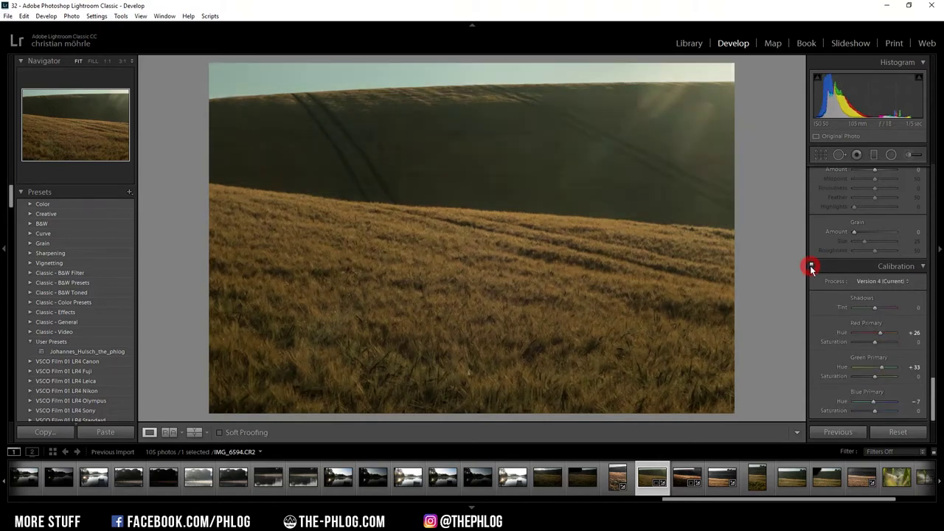
{"action": "left_click", "coordinate": [811, 267]}
{"action": "left_click", "coordinate": [811, 266]}
{"action": "left_click_drag", "start_coordinate": [935, 390], "coordinate": [935, 118]}
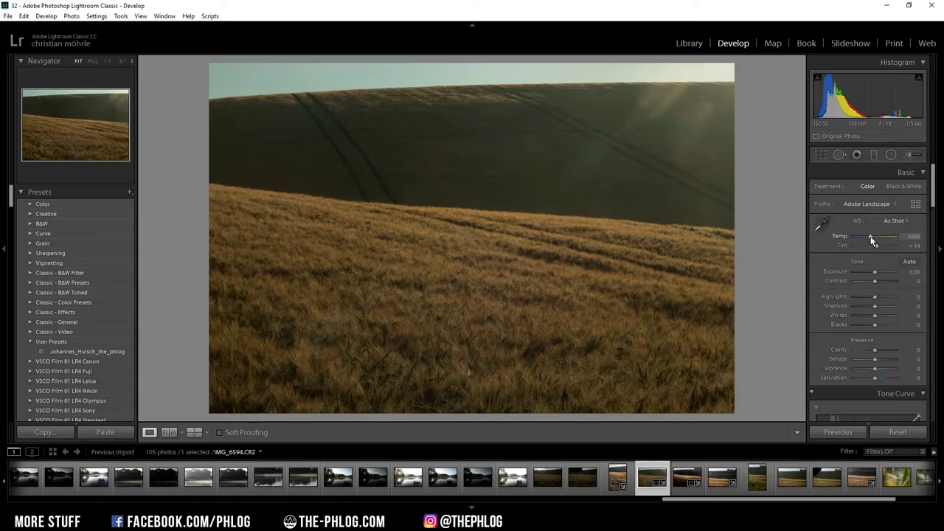
Set the Basic panel white balance to Temp 5691 and Tint +30.
{"action": "left_click_drag", "start_coordinate": [870, 236], "coordinate": [867, 236]}
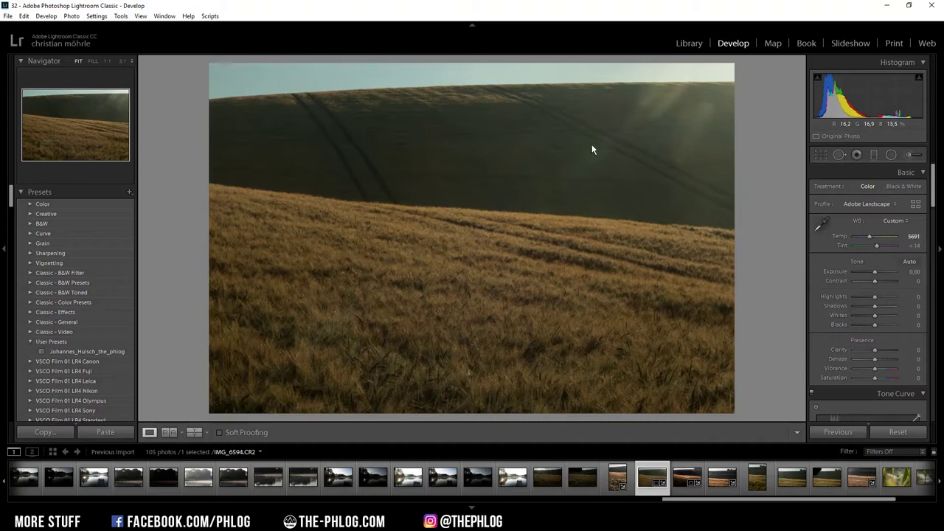
{"action": "left_click_drag", "start_coordinate": [877, 247], "coordinate": [880, 247]}
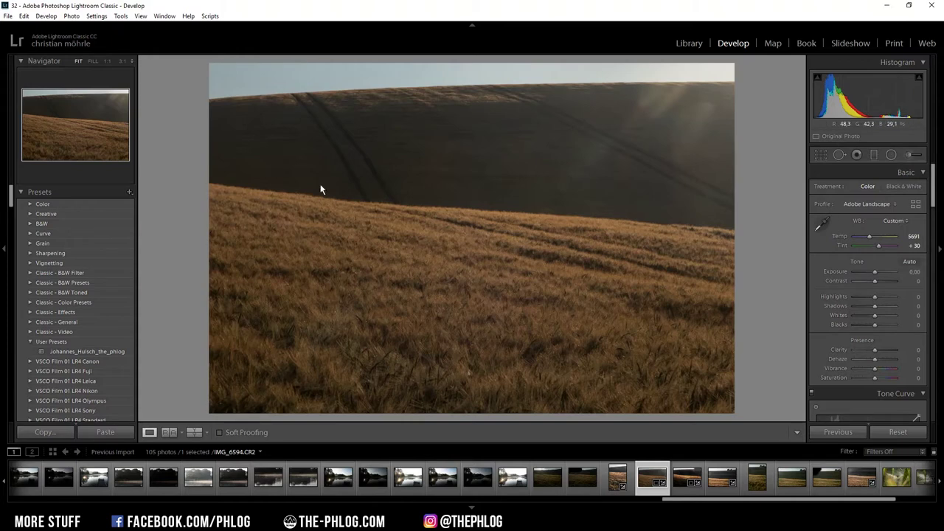
In the Basic panel set Whites +57, Blacks -24, Clarity +24 and Vibrance +62.
{"action": "left_click", "coordinate": [876, 316]}
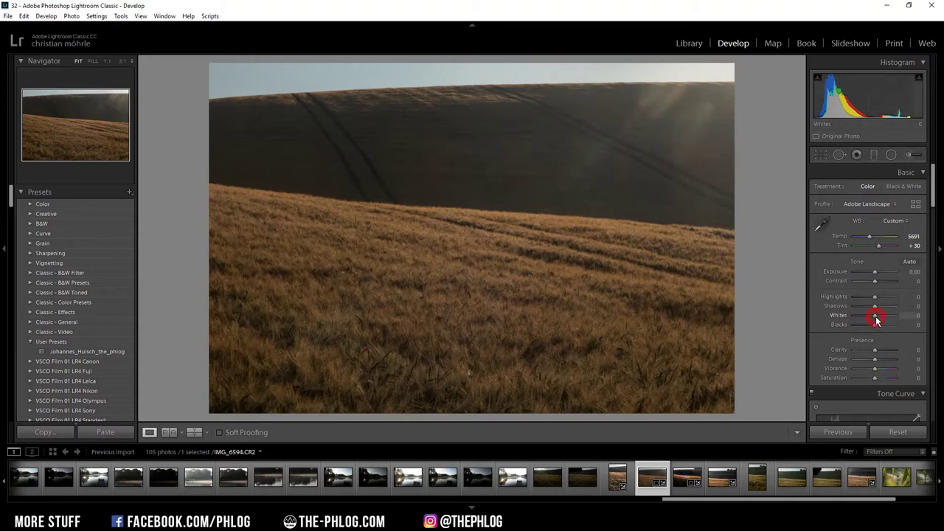
{"action": "left_click_drag", "start_coordinate": [876, 316], "coordinate": [887, 318]}
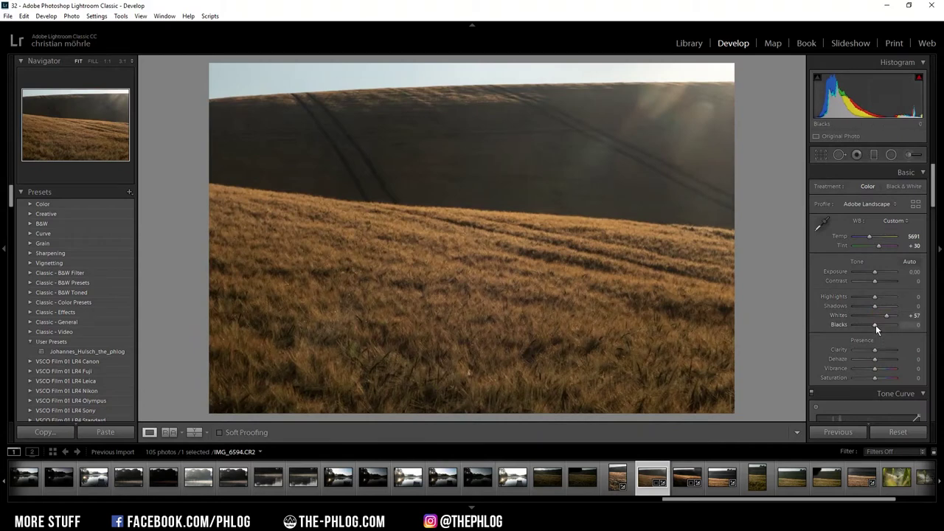
{"action": "left_click_drag", "start_coordinate": [876, 325], "coordinate": [870, 325]}
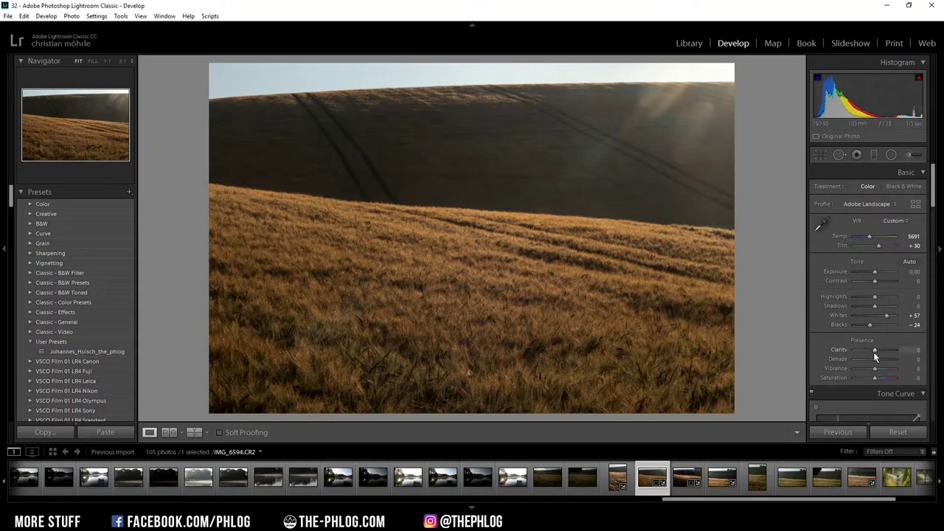
{"action": "left_click_drag", "start_coordinate": [875, 350], "coordinate": [881, 350]}
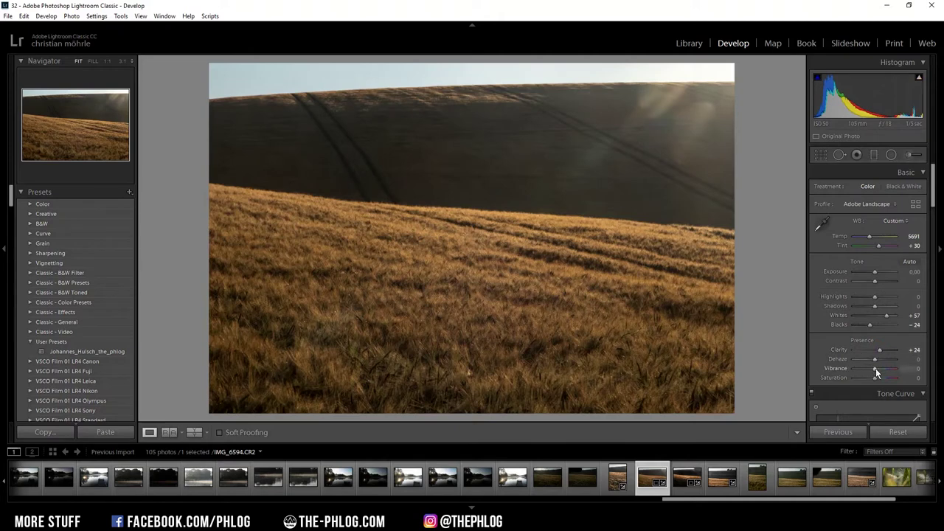
{"action": "left_click_drag", "start_coordinate": [876, 369], "coordinate": [888, 368]}
{"action": "left_click_drag", "start_coordinate": [889, 373], "coordinate": [892, 373]}
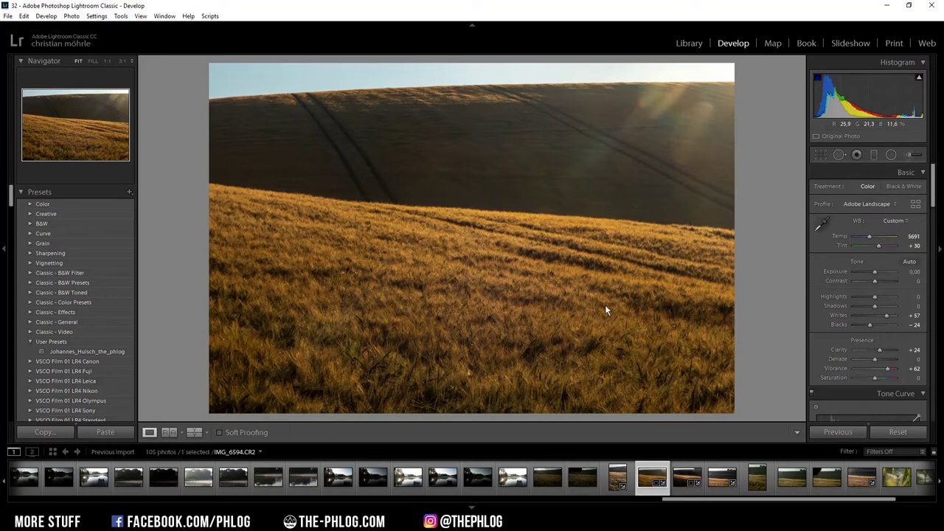
Select the existing graduated filter and set its Exposure to -1.48 and Whites to -37.
{"action": "left_click", "coordinate": [874, 155]}
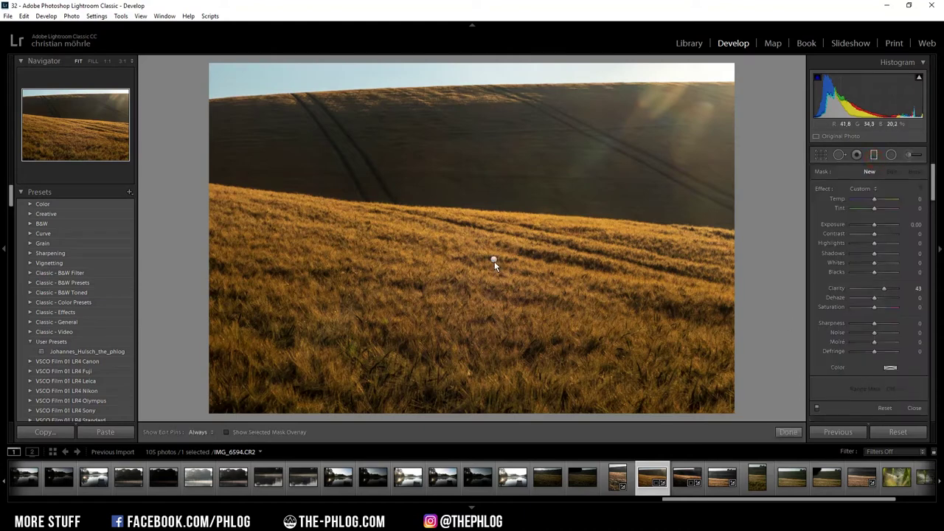
{"action": "left_click", "coordinate": [494, 261]}
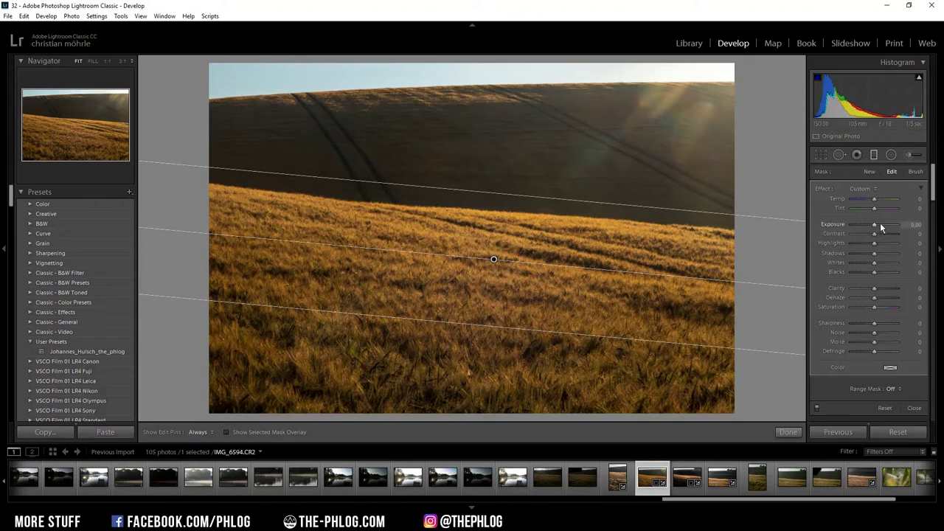
{"action": "left_click_drag", "start_coordinate": [875, 226], "coordinate": [865, 226]}
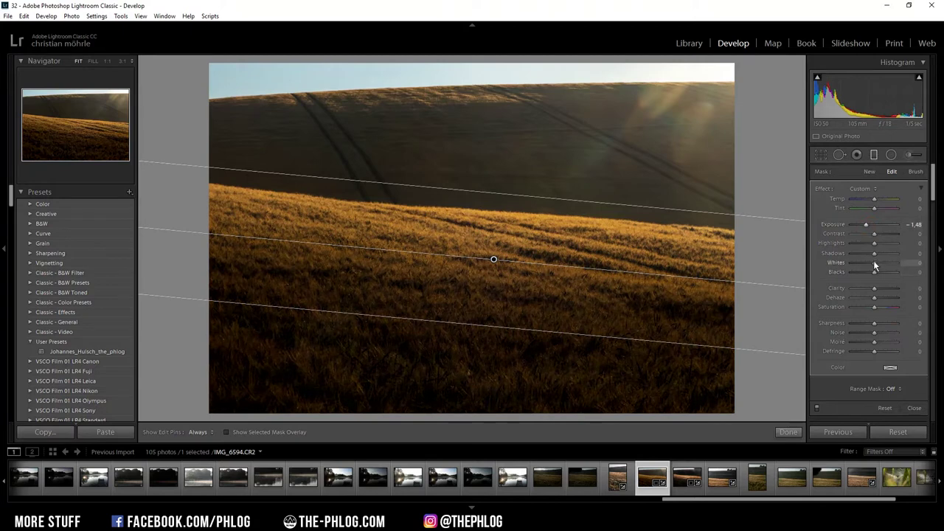
{"action": "left_click_drag", "start_coordinate": [874, 263], "coordinate": [866, 263]}
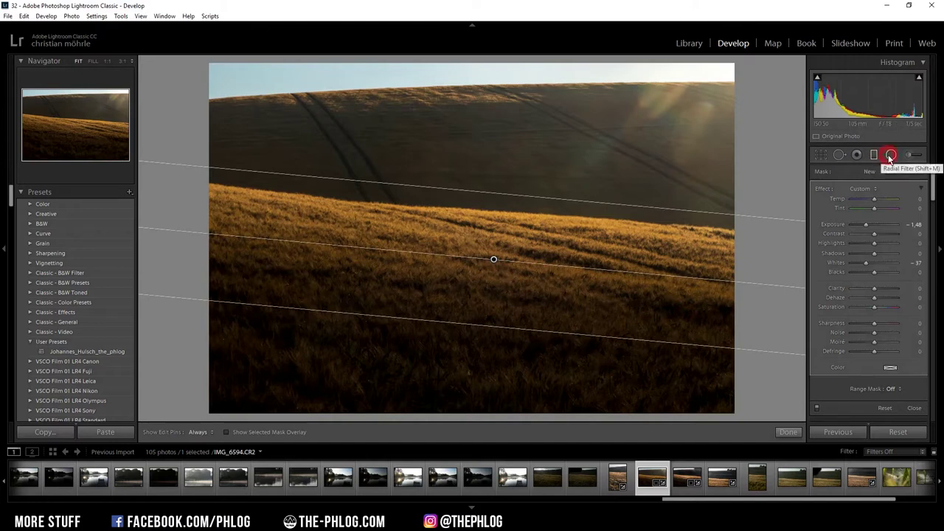
Select the mid-field radial filter and set Highlights 65, Whites 28 and Clarity 65.
{"action": "left_click", "coordinate": [885, 141]}
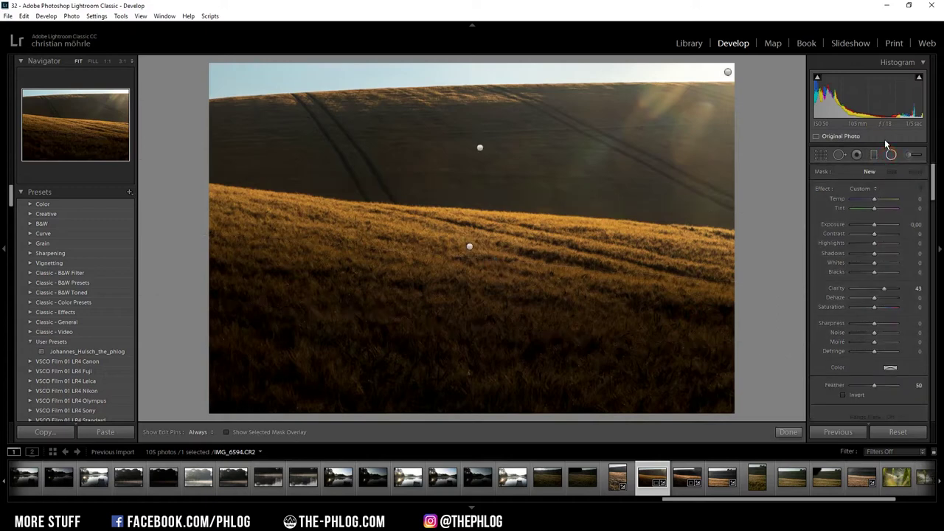
{"action": "left_click", "coordinate": [470, 247]}
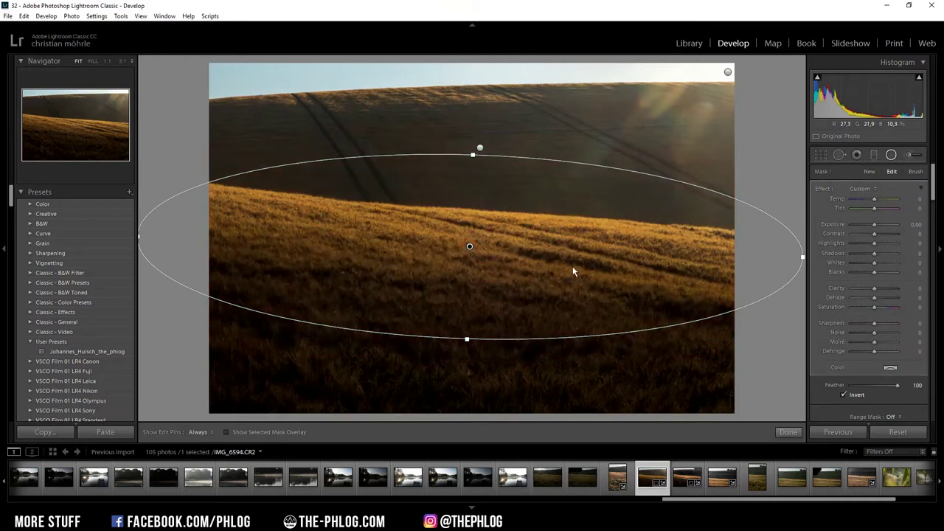
{"action": "left_click", "coordinate": [876, 245]}
{"action": "left_click_drag", "start_coordinate": [876, 248], "coordinate": [891, 251]}
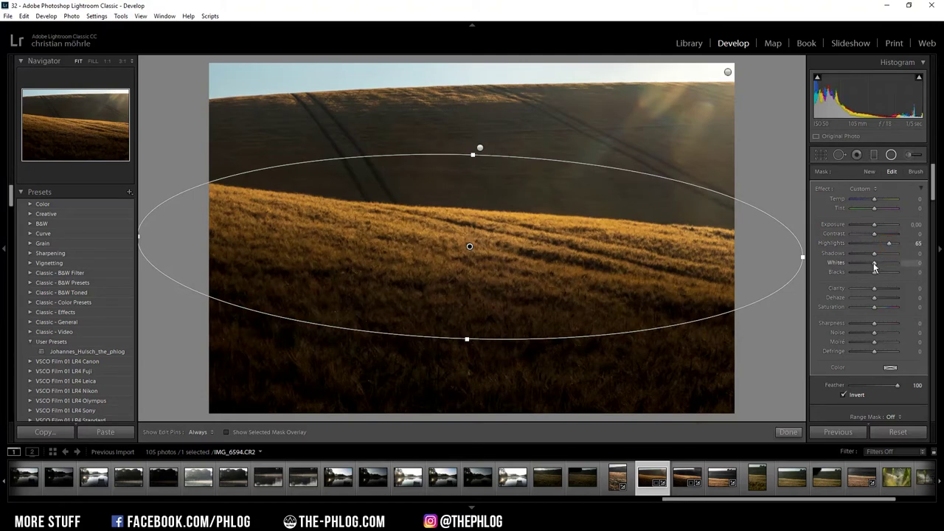
{"action": "left_click_drag", "start_coordinate": [874, 263], "coordinate": [880, 268]}
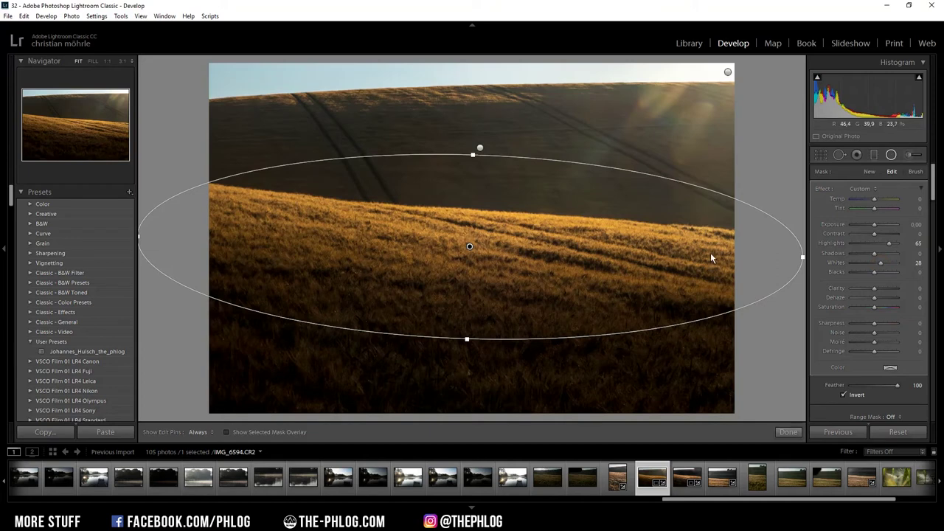
{"action": "left_click_drag", "start_coordinate": [876, 293], "coordinate": [889, 288]}
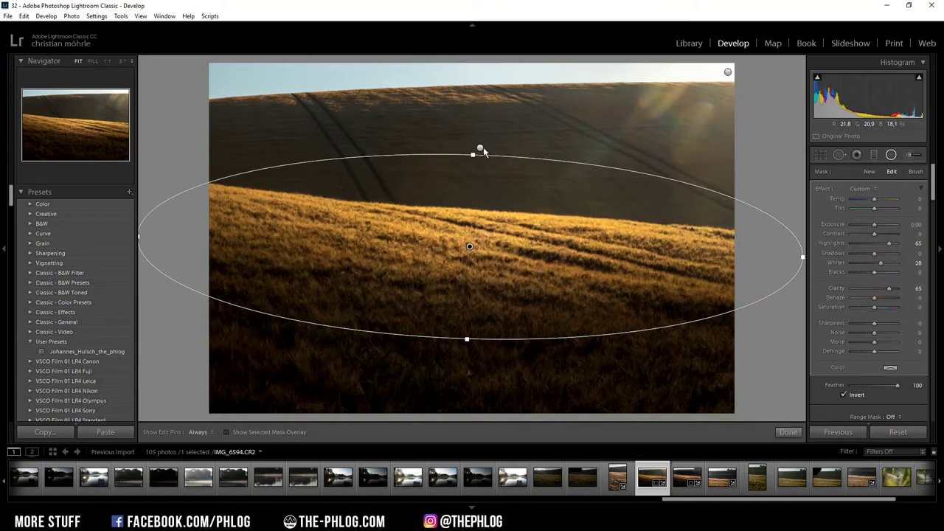
Select the upper-hillside radial filter and set Whites -83, Clarity +65 and Blacks -17.
{"action": "left_click", "coordinate": [480, 148]}
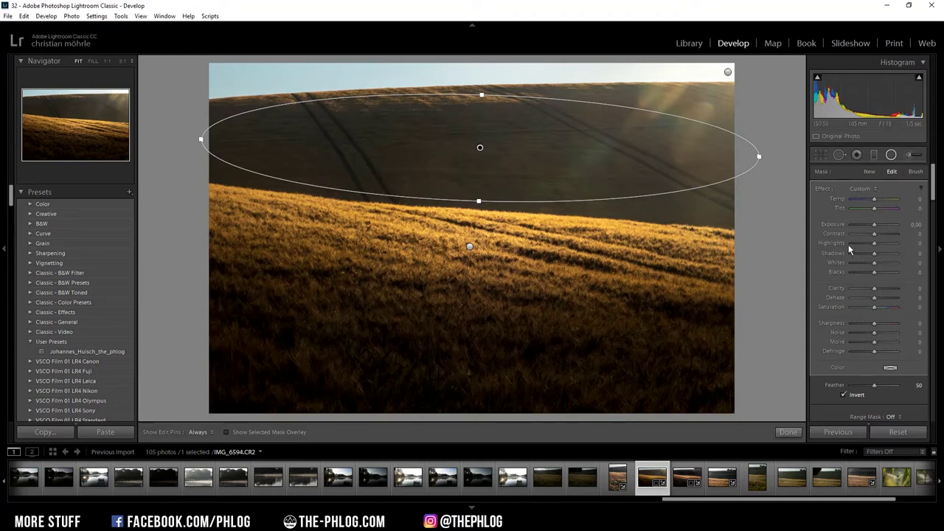
{"action": "left_click_drag", "start_coordinate": [873, 263], "coordinate": [856, 263]}
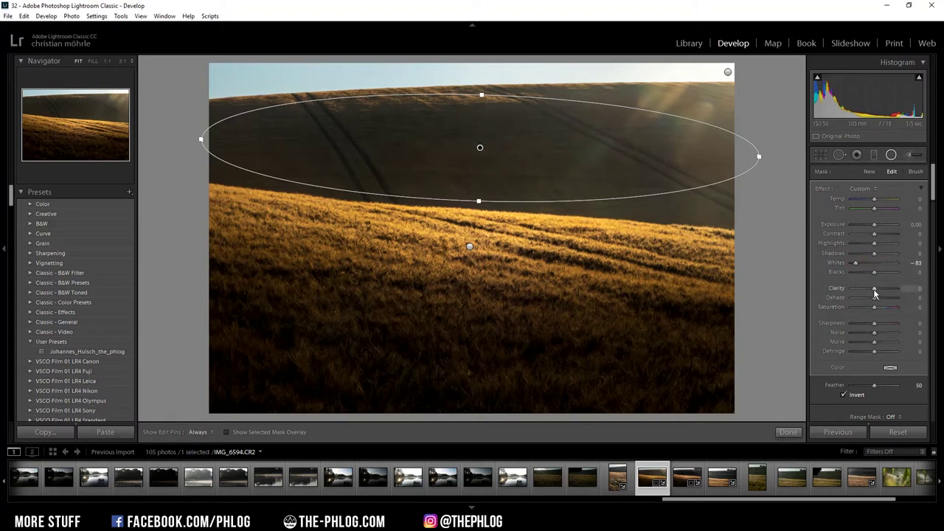
{"action": "left_click_drag", "start_coordinate": [875, 294], "coordinate": [889, 292]}
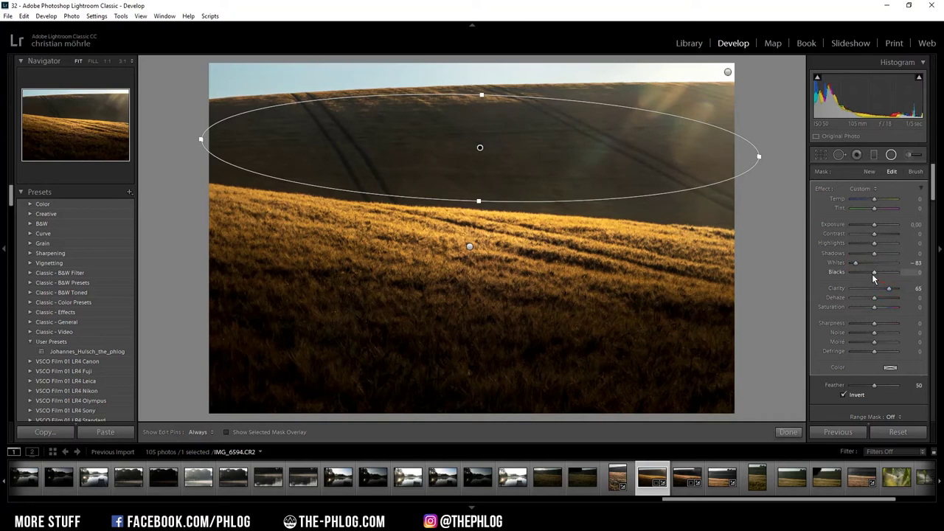
{"action": "left_click_drag", "start_coordinate": [875, 276], "coordinate": [870, 274]}
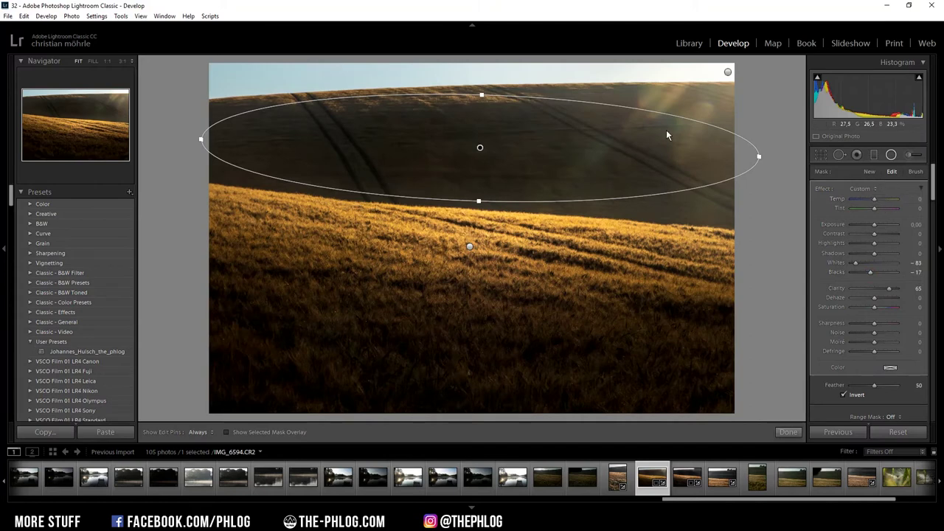
Set the upper-right sky radial filter to Blacks 100, Temp +13 and Whites +63, then close it.
{"action": "left_click", "coordinate": [728, 72]}
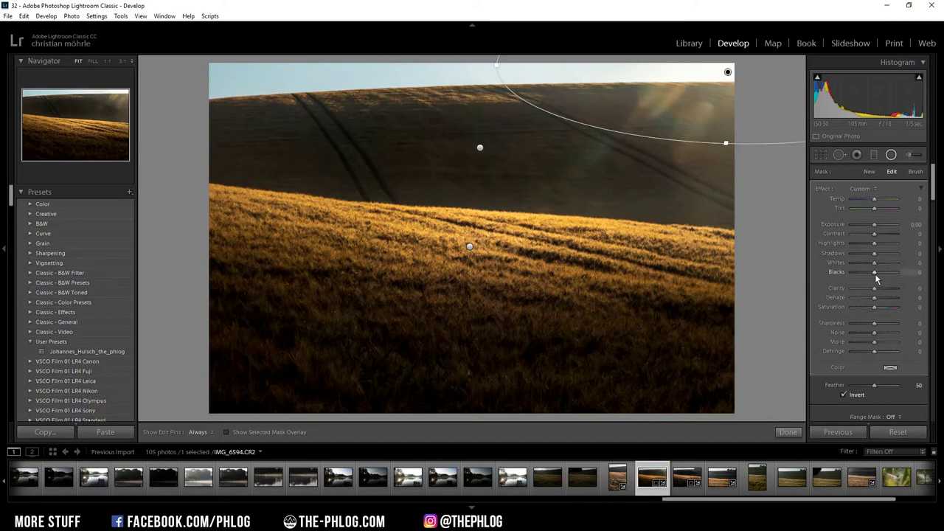
{"action": "left_click_drag", "start_coordinate": [876, 279], "coordinate": [918, 279]}
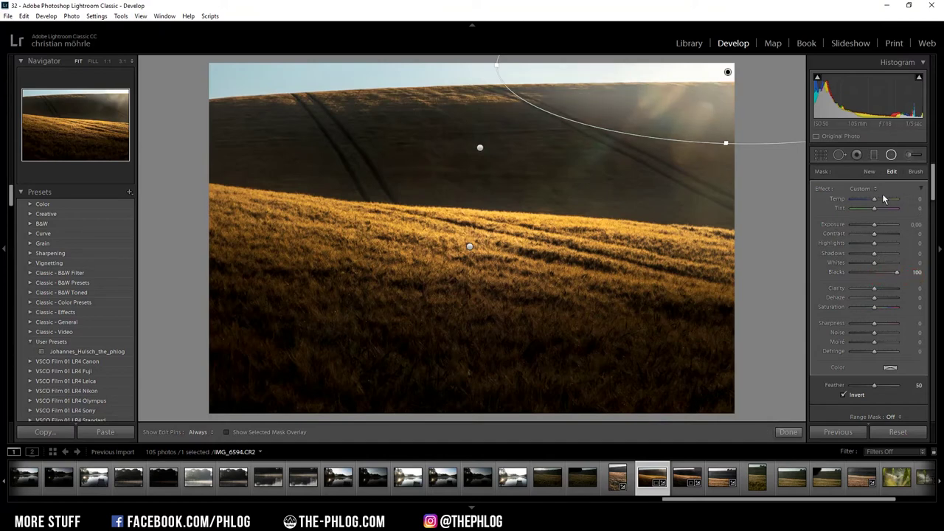
{"action": "left_click_drag", "start_coordinate": [876, 201], "coordinate": [878, 202]}
{"action": "left_click_drag", "start_coordinate": [875, 263], "coordinate": [889, 266]}
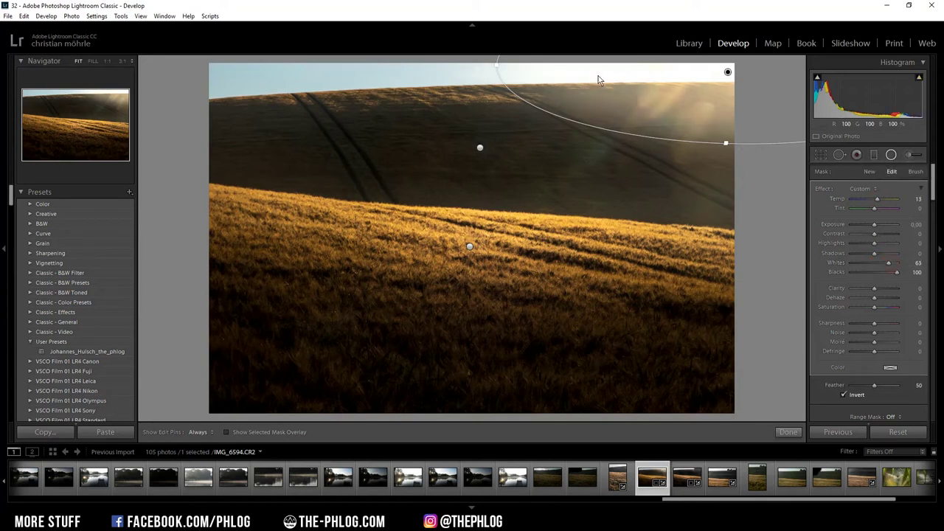
{"action": "left_click", "coordinate": [892, 154]}
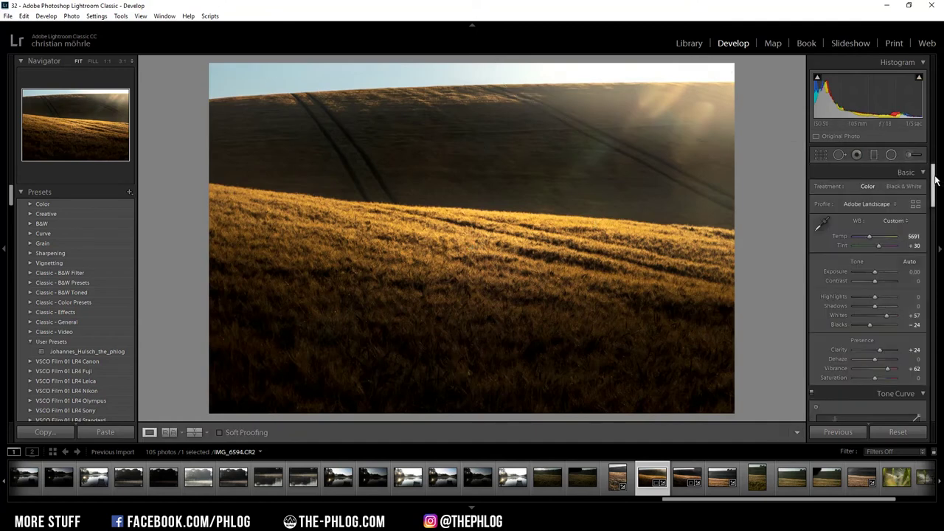
Lower HSL saturation for Blue to -100 and Yellow to -60.
{"action": "left_click_drag", "start_coordinate": [933, 172], "coordinate": [932, 233]}
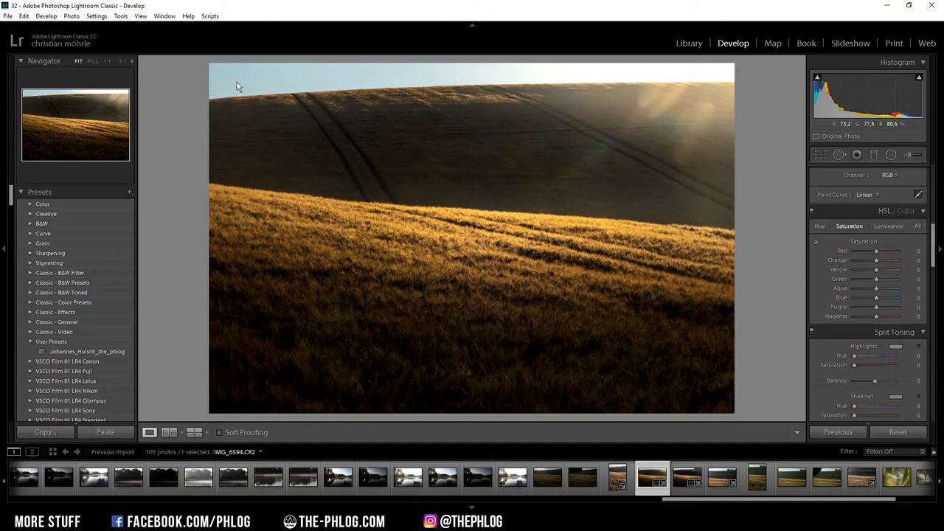
{"action": "left_click", "coordinate": [877, 299]}
{"action": "left_click_drag", "start_coordinate": [876, 299], "coordinate": [852, 295]}
{"action": "left_click_drag", "start_coordinate": [874, 273], "coordinate": [867, 273]}
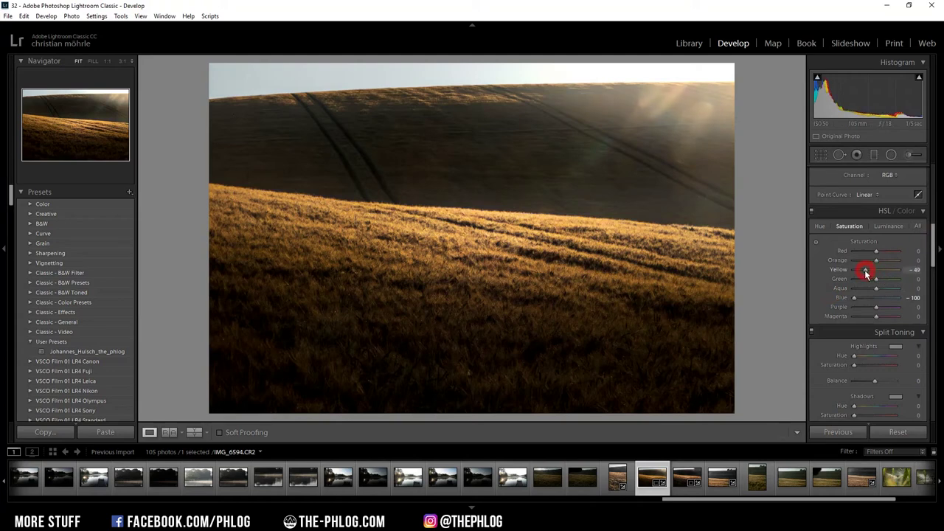
{"action": "left_click_drag", "start_coordinate": [934, 234], "coordinate": [932, 243]}
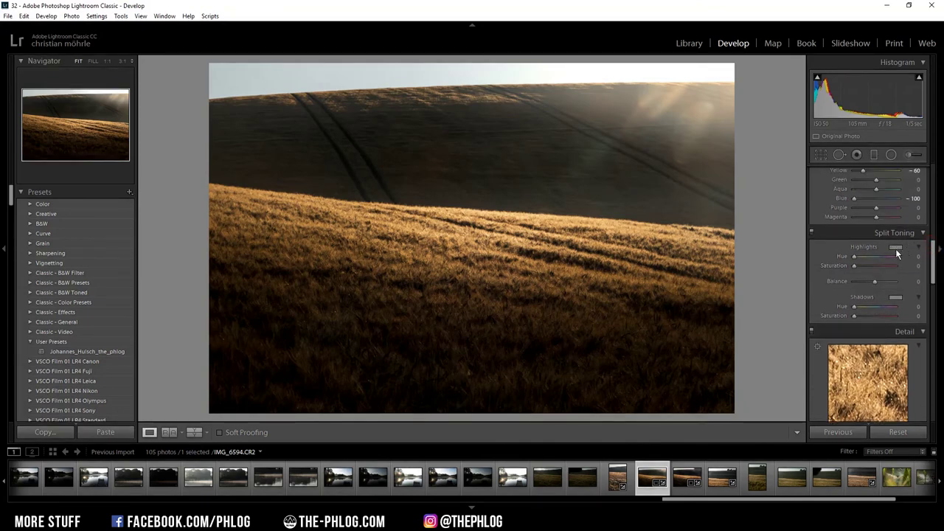
Split-tone highlights to hue 35, saturation 25 and shadows to hue 229, saturation 12.
{"action": "left_click", "coordinate": [896, 248]}
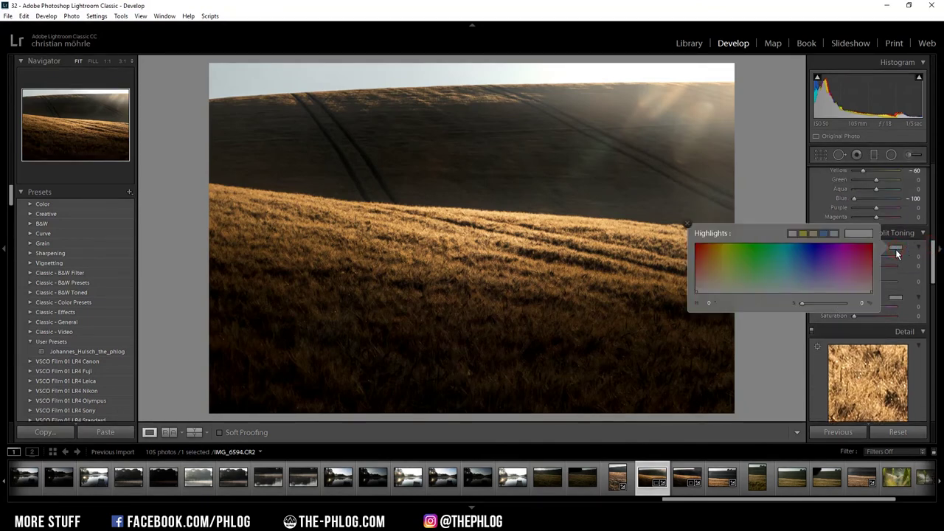
{"action": "left_click", "coordinate": [714, 286]}
{"action": "left_click_drag", "start_coordinate": [714, 287], "coordinate": [713, 285]}
{"action": "left_click_drag", "start_coordinate": [808, 302], "coordinate": [814, 304]}
{"action": "left_click", "coordinate": [896, 297]}
{"action": "left_click_drag", "start_coordinate": [788, 339], "coordinate": [805, 333]}
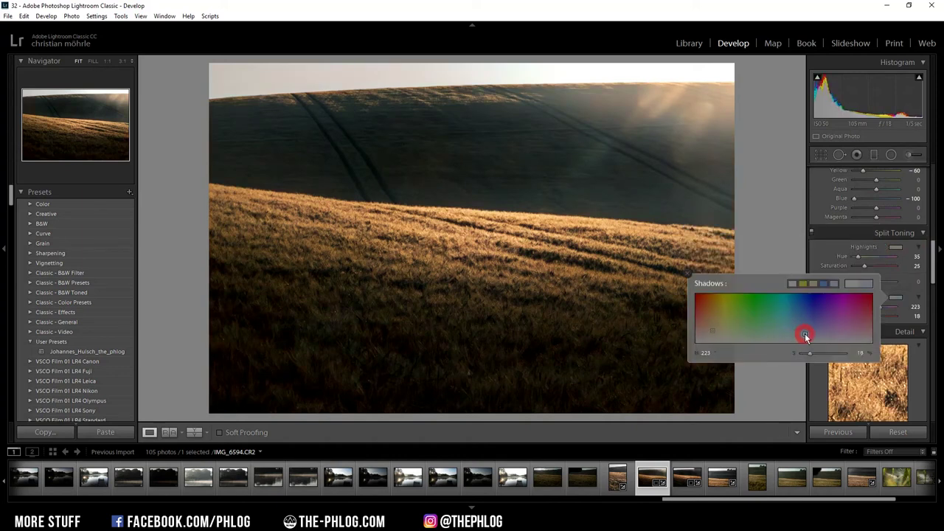
{"action": "left_click_drag", "start_coordinate": [810, 355], "coordinate": [808, 358]}
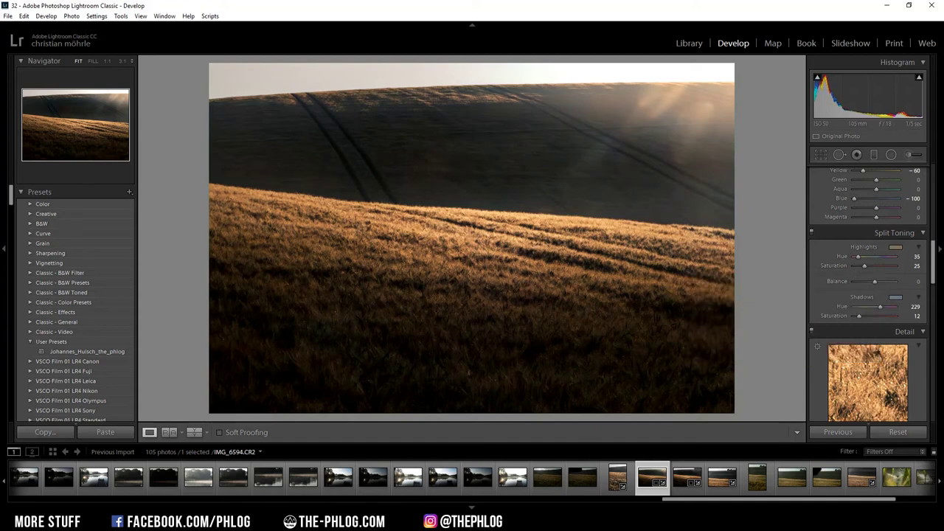
{"action": "scroll", "coordinate": [922, 250], "scroll_direction": "down", "scroll_amount": 5}
Raise the Detail panel sharpening Amount to about 91.
{"action": "mouse_move", "coordinate": [868, 239]}
{"action": "left_mouse_down"}
{"action": "mouse_move", "coordinate": [885, 246]}
{"action": "mouse_move", "coordinate": [852, 247]}
{"action": "mouse_move", "coordinate": [883, 267]}
{"action": "left_mouse_up"}
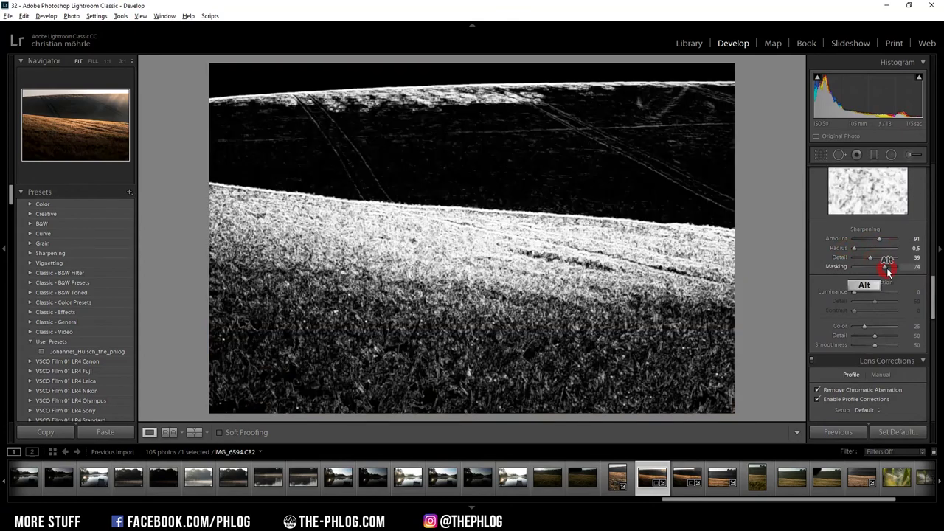
{"action": "scroll", "coordinate": [912, 199], "scroll_direction": "up", "scroll_amount": 5}
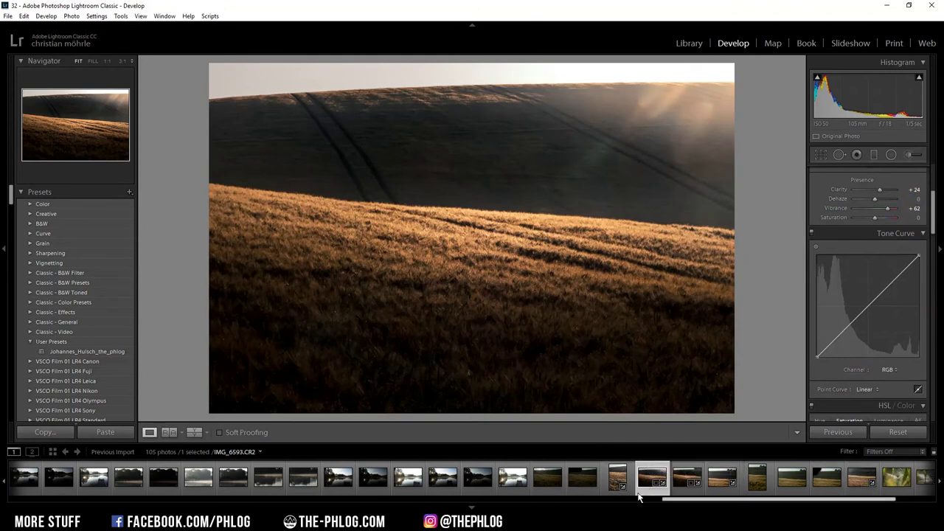
Apply Color Efex Pro 4's Classical Soft Focus with Soft Focus method 1 to an edited copy of the photo, saving it back to Lightroom.
{"action": "right_click", "coordinate": [644, 492]}
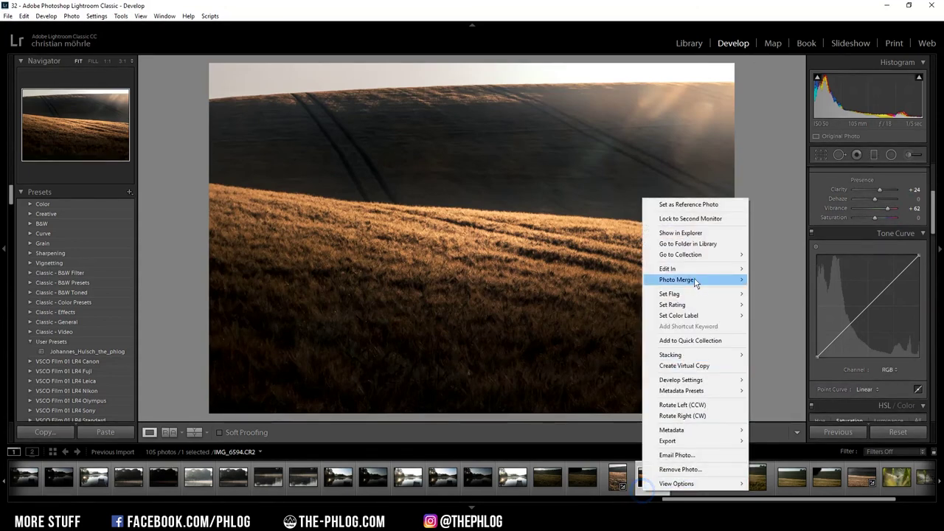
{"action": "mouse_move", "coordinate": [668, 268]}
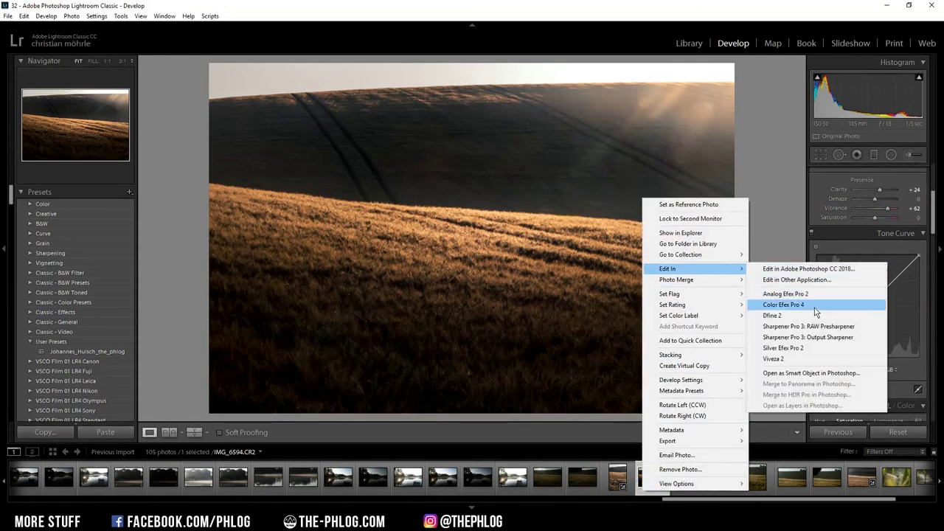
{"action": "left_click", "coordinate": [811, 308]}
{"action": "key", "text": "Return"}
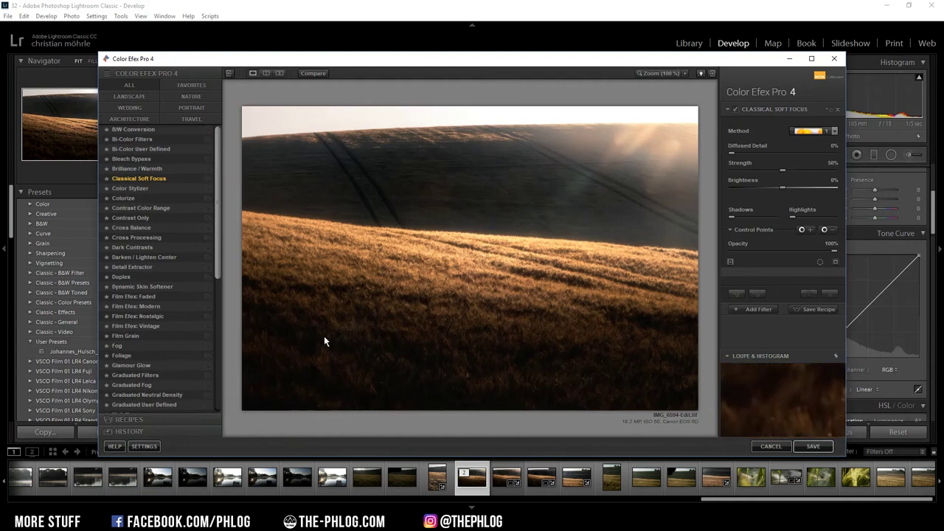
{"action": "left_click", "coordinate": [824, 131]}
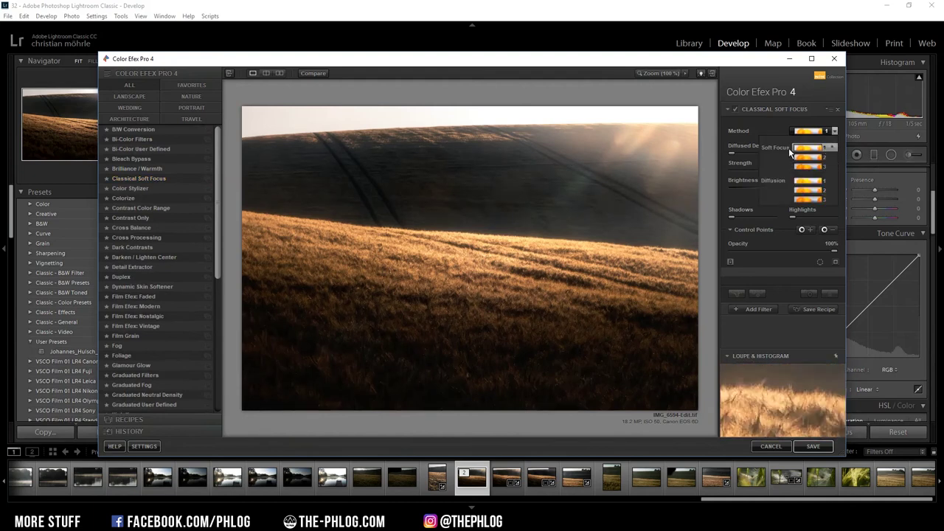
{"action": "left_click", "coordinate": [801, 152]}
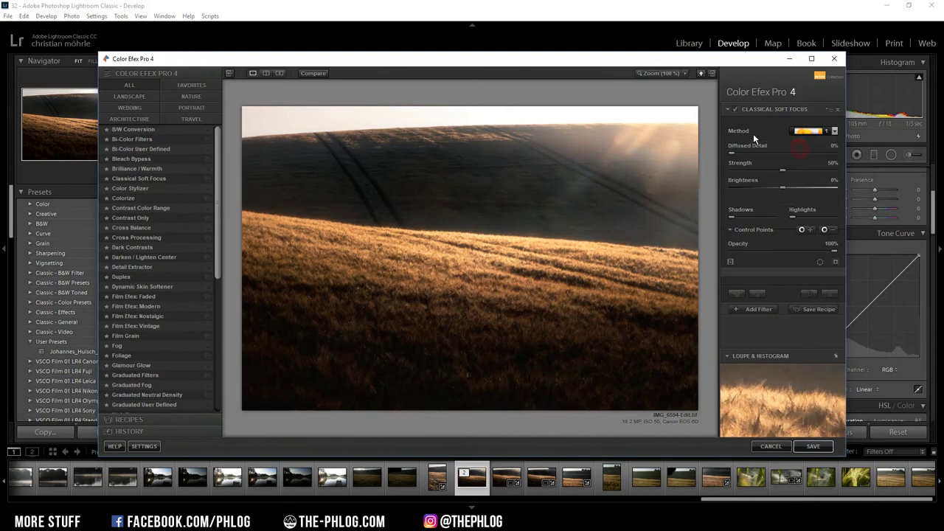
{"action": "left_click", "coordinate": [813, 447]}
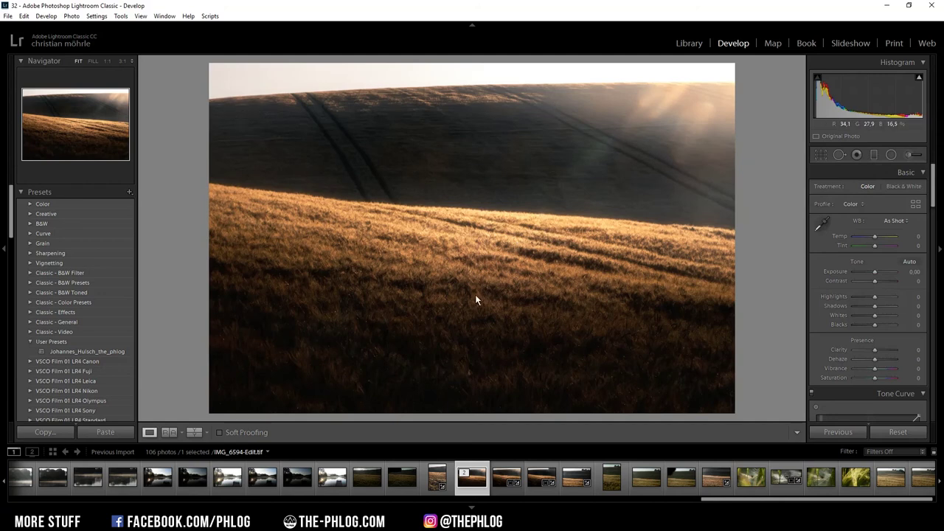
Paint over the hilltop ridge with the Adjustment Brush at Flow 36.
{"action": "left_click", "coordinate": [909, 154]}
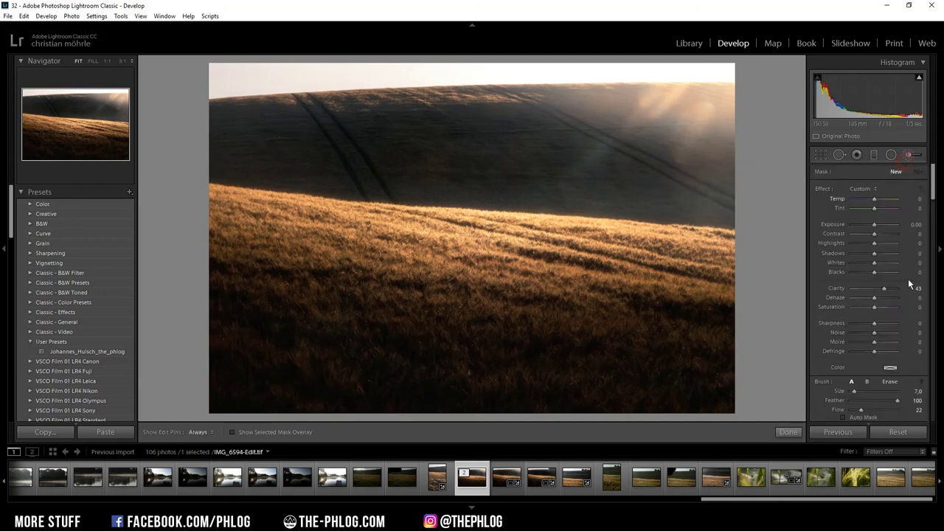
{"action": "left_click", "coordinate": [861, 410]}
{"action": "left_click_drag", "start_coordinate": [861, 410], "coordinate": [868, 412]}
{"action": "key", "text": "h"}
{"action": "left_click_drag", "start_coordinate": [288, 104], "coordinate": [294, 104]}
{"action": "left_click_drag", "start_coordinate": [494, 98], "coordinate": [533, 95]}
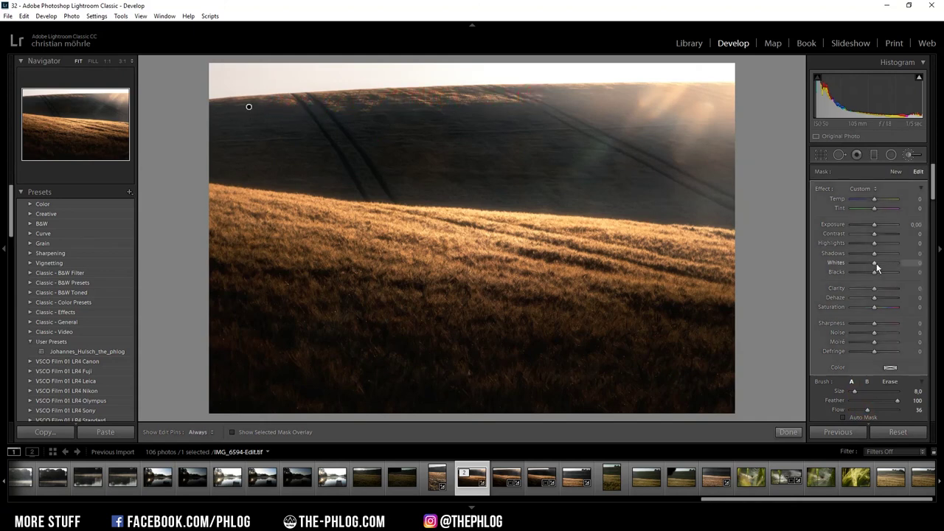
Set Whites and Highlights on the painted hilltop to 100 and close the brush.
{"action": "left_click_drag", "start_coordinate": [875, 263], "coordinate": [912, 268]}
{"action": "left_click_drag", "start_coordinate": [875, 243], "coordinate": [908, 246]}
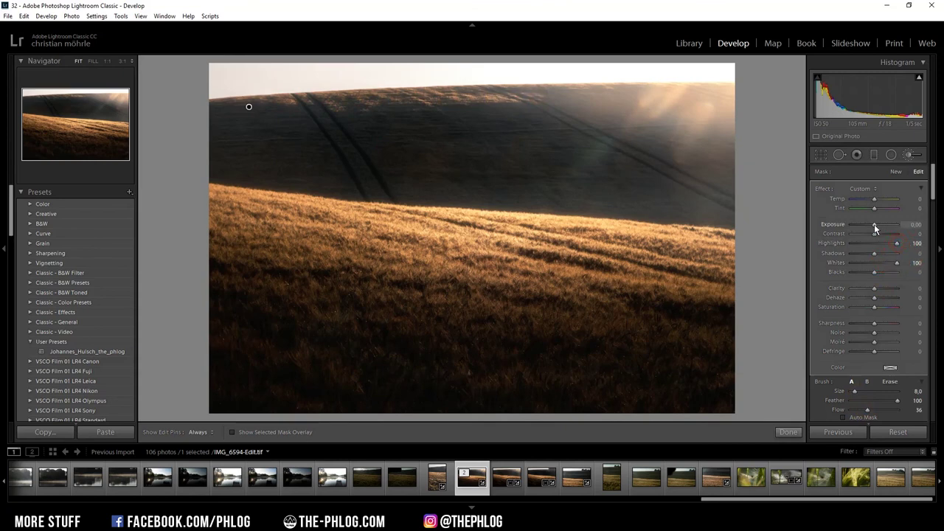
{"action": "left_click", "coordinate": [911, 155]}
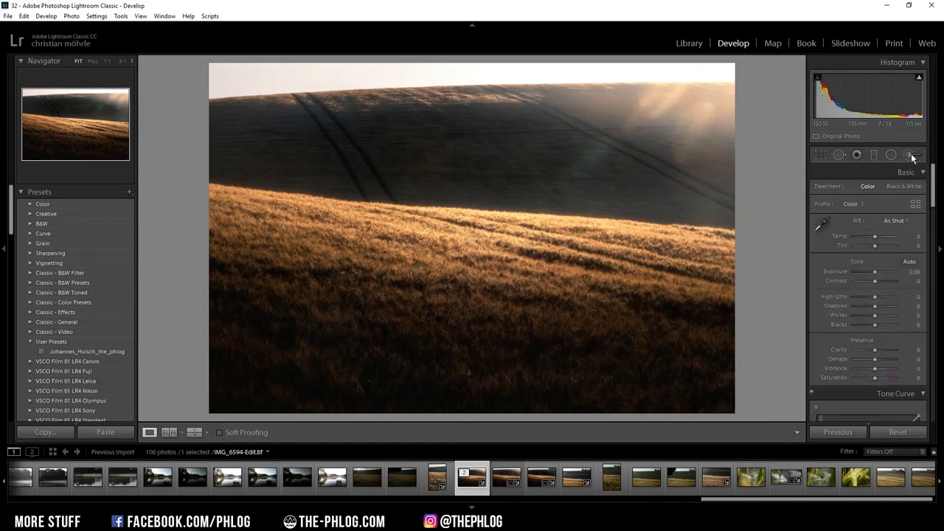